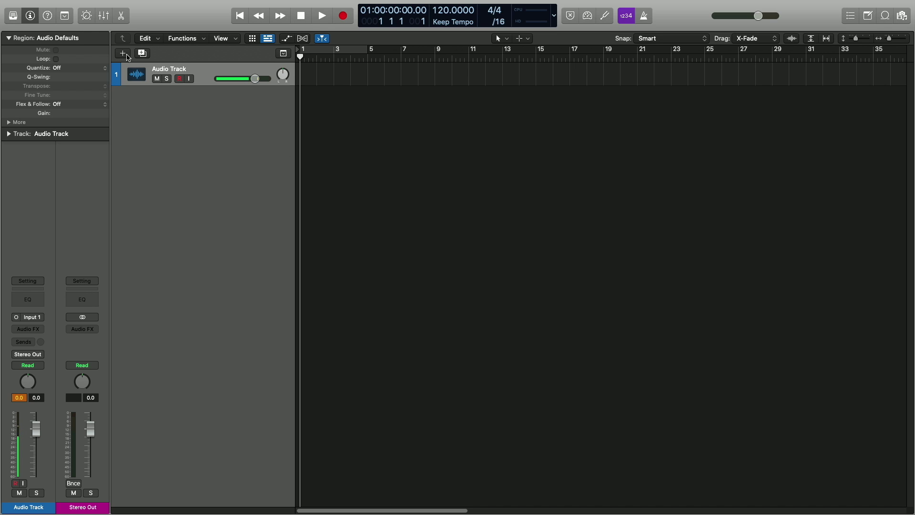
Start a new audio track and select Scarlett 18i8 USB as the input device in the audio preferences
{"action": "left_click", "coordinate": [128, 56]}
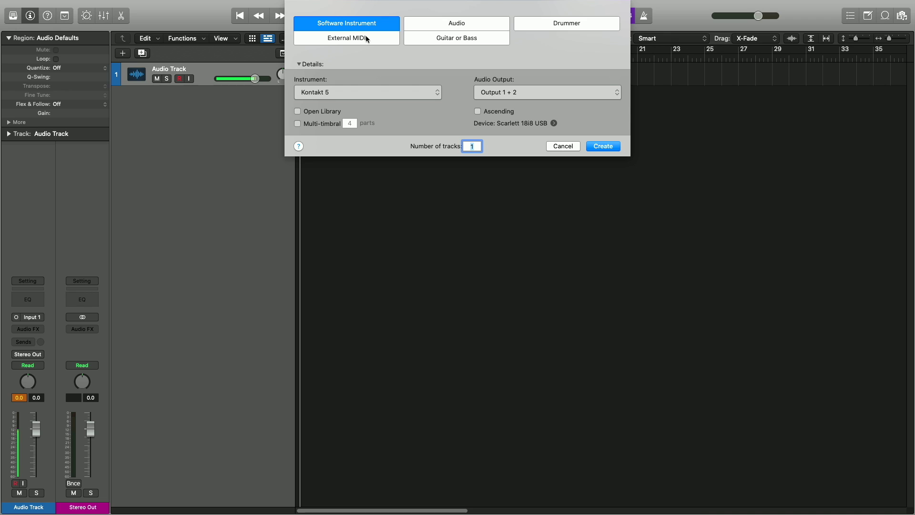
{"action": "left_click", "coordinate": [433, 25]}
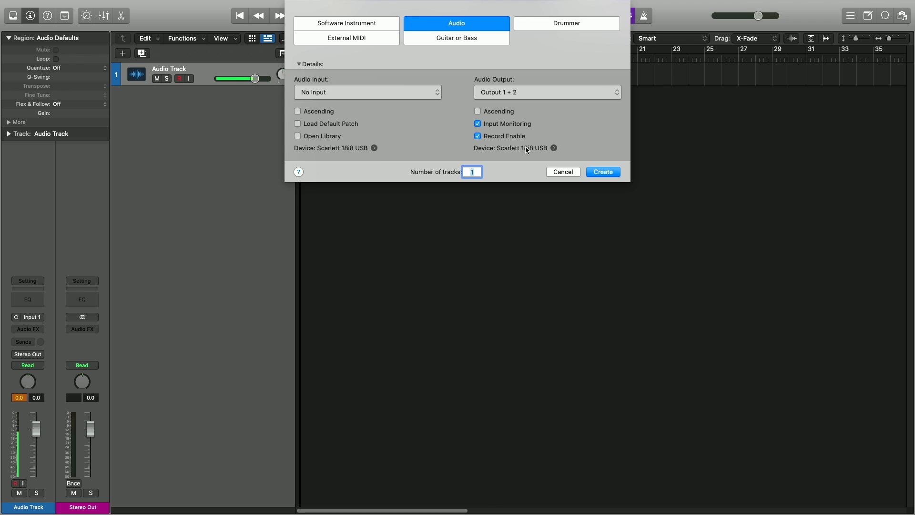
{"action": "left_click", "coordinate": [375, 148]}
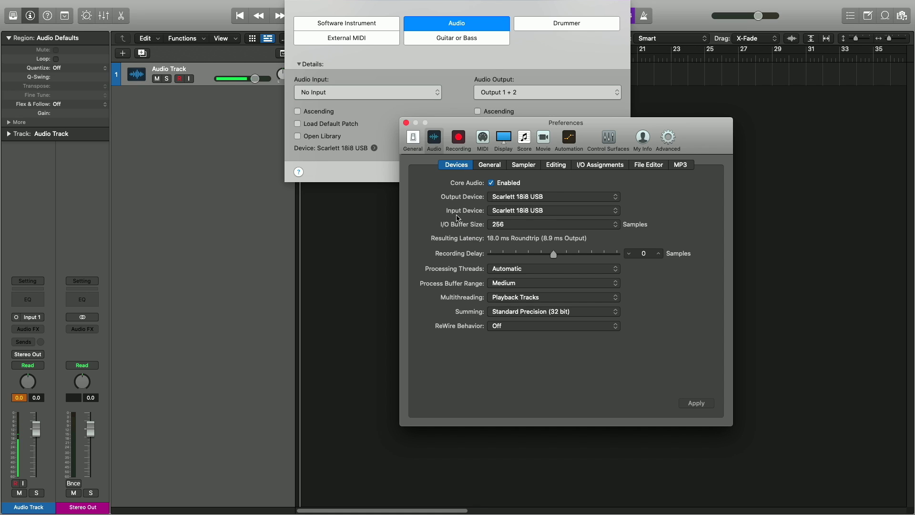
{"action": "left_click", "coordinate": [528, 215]}
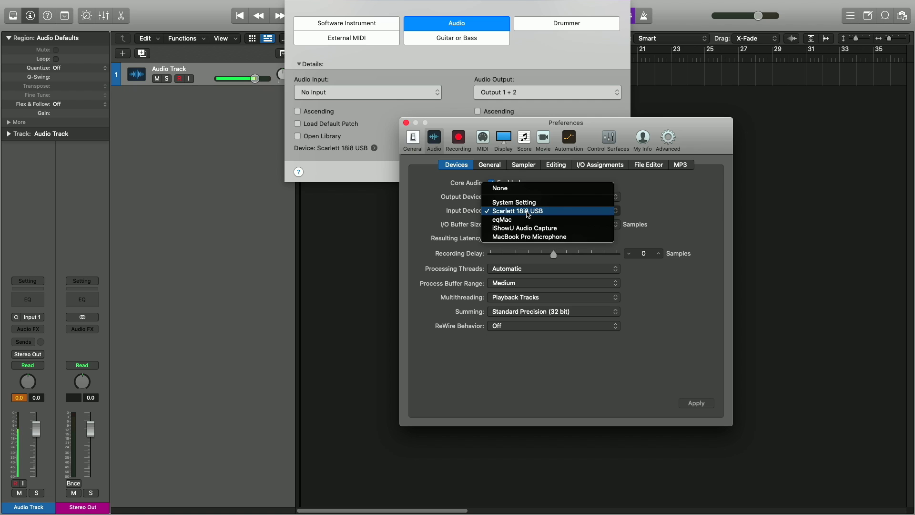
{"action": "left_click", "coordinate": [528, 213]}
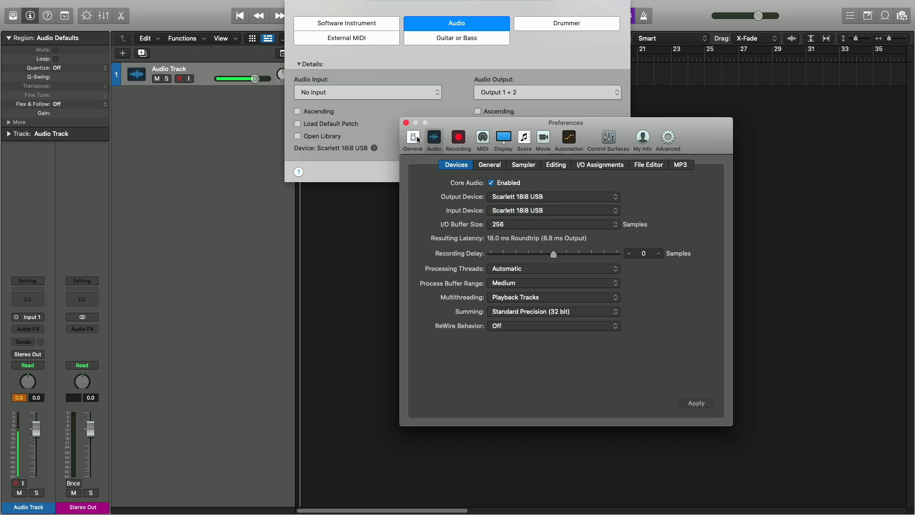
{"action": "left_click", "coordinate": [406, 123]}
Set the new audio track's input to Input 1 and create the track
{"action": "left_click", "coordinate": [390, 95]}
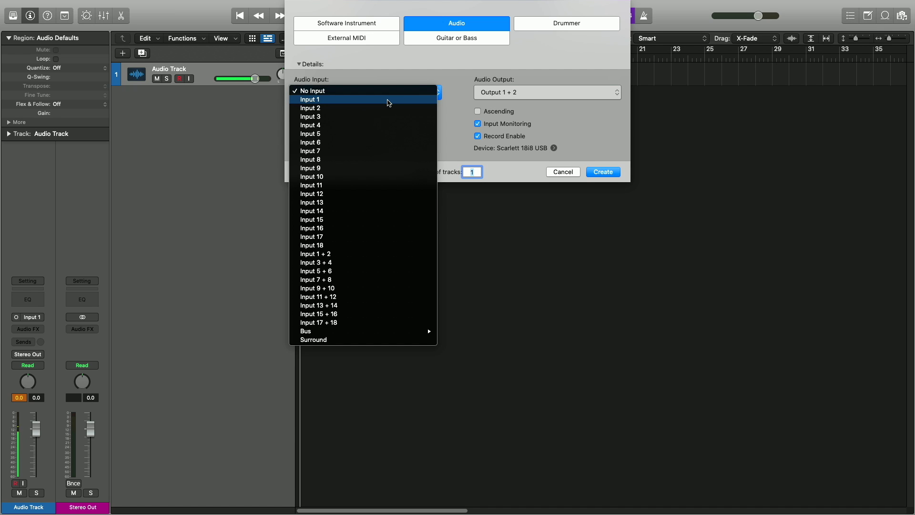
{"action": "left_click", "coordinate": [389, 99]}
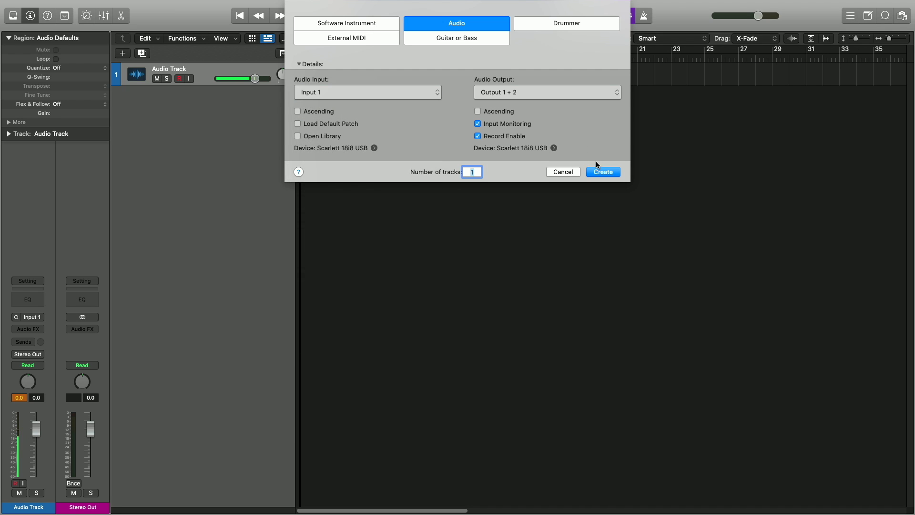
{"action": "left_click", "coordinate": [602, 172]}
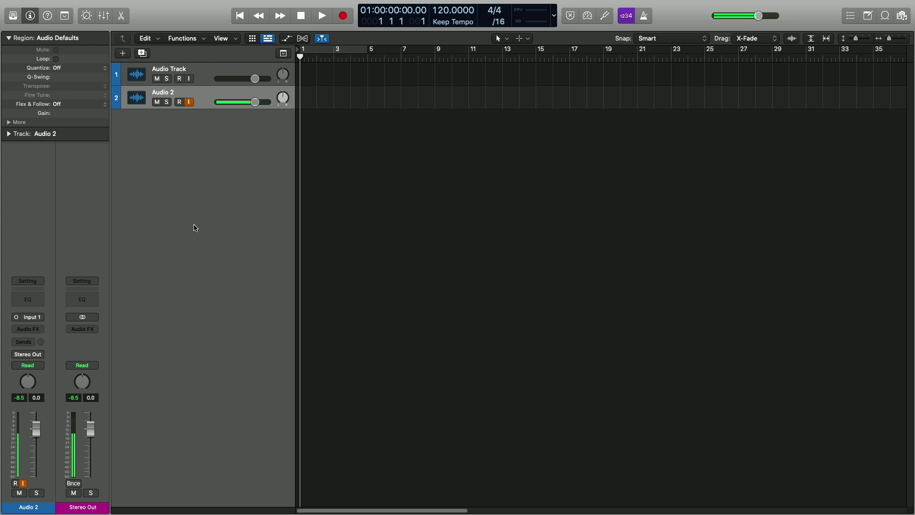
Rename the new second audio track as Microphone
{"action": "double_click", "coordinate": [168, 94]}
{"action": "type", "text": "Microphone"}
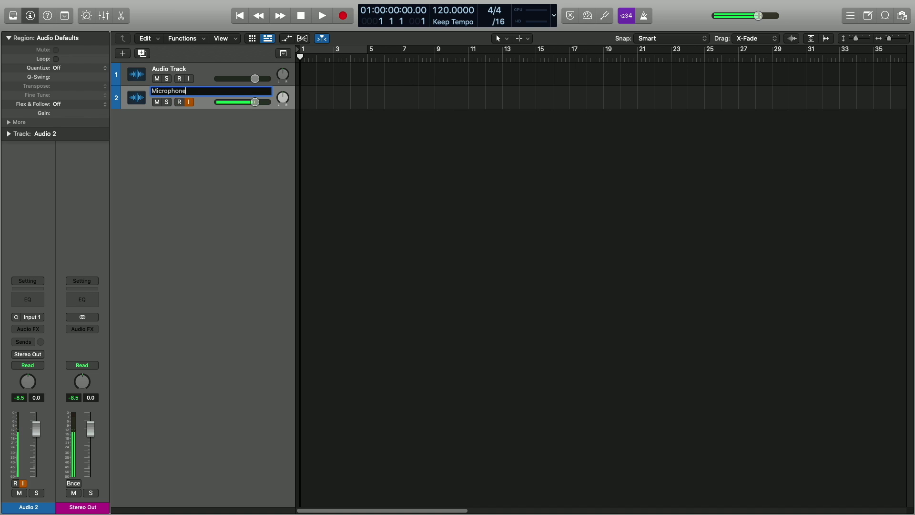
{"action": "key", "text": "Return"}
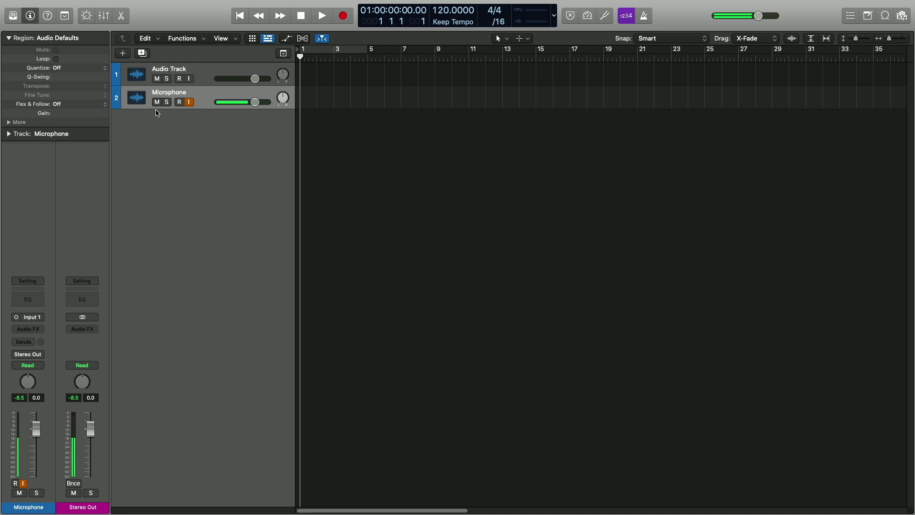
Solo the Microphone track and turn its solo off again
{"action": "left_click", "coordinate": [179, 103]}
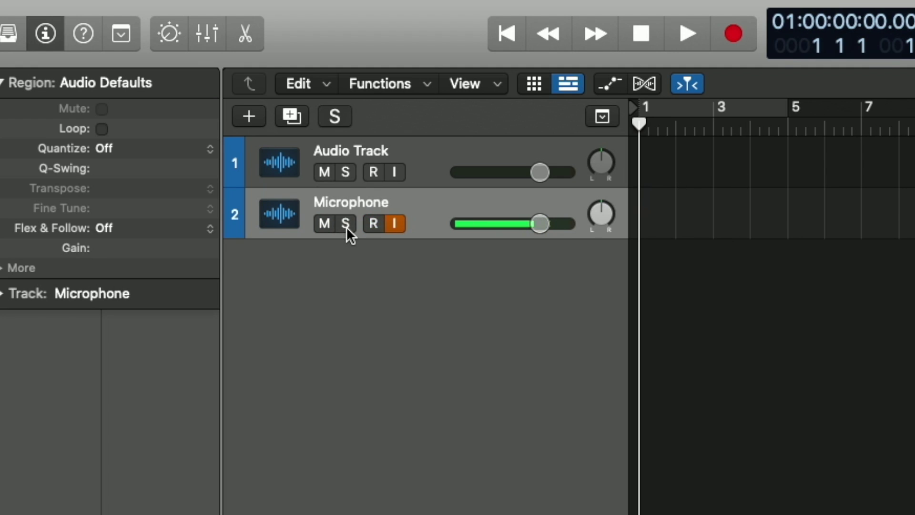
{"action": "left_click", "coordinate": [346, 223]}
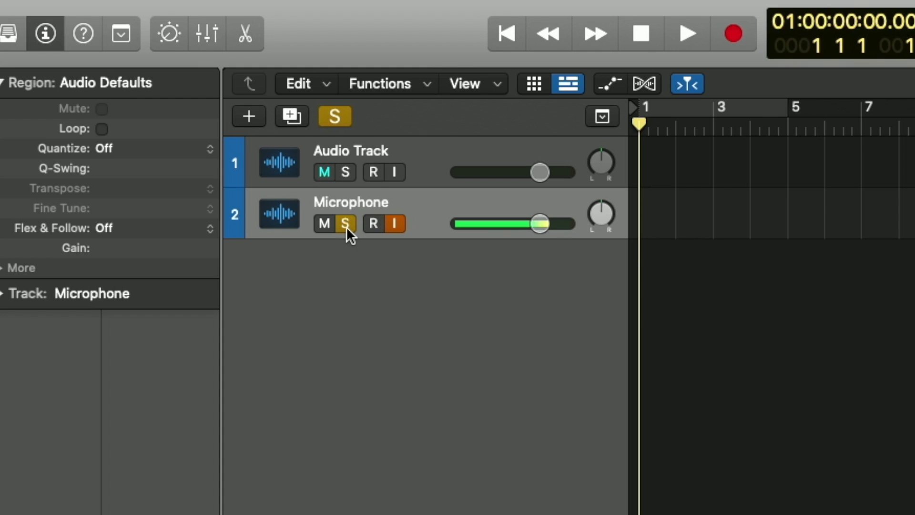
{"action": "left_click", "coordinate": [347, 225]}
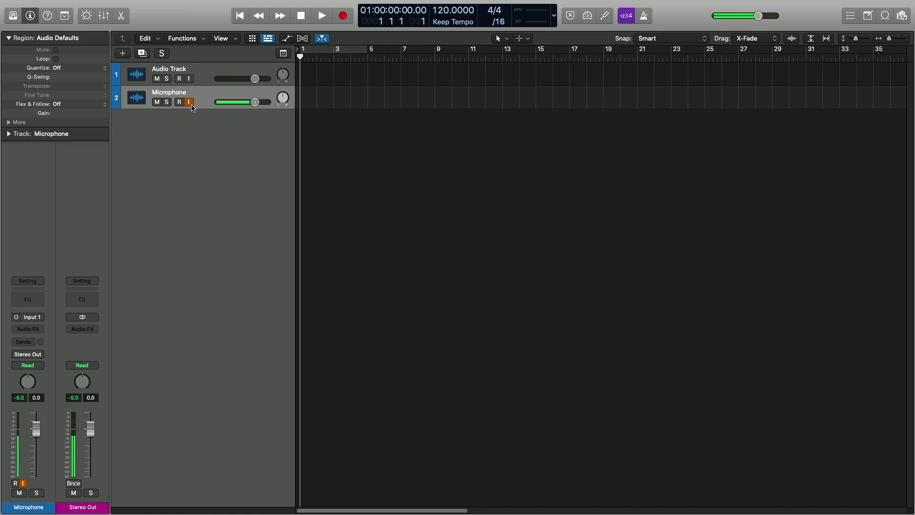
Toggle input monitoring on the Microphone track, leaving it off
{"action": "left_click", "coordinate": [190, 102]}
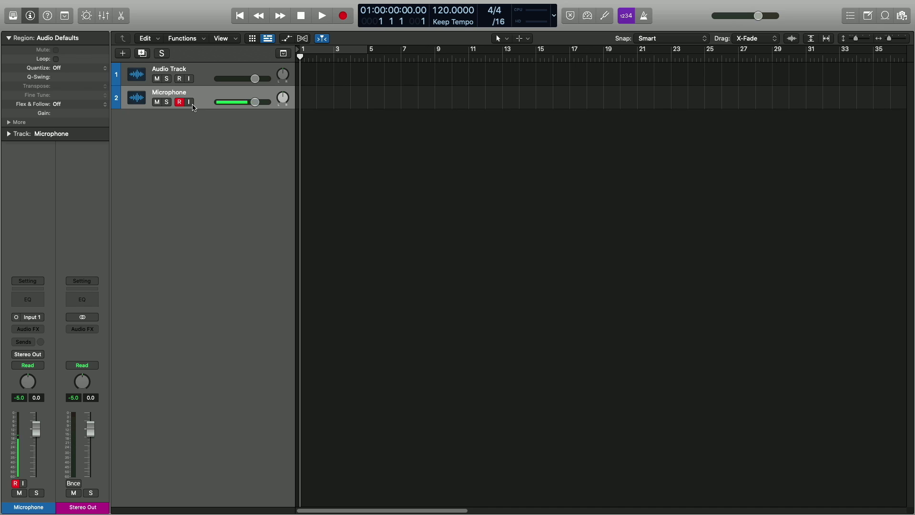
{"action": "left_click", "coordinate": [190, 102]}
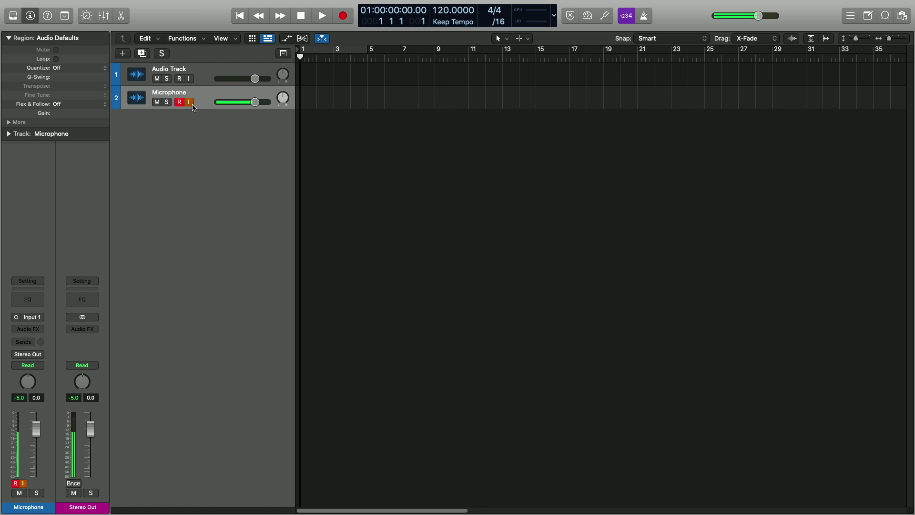
{"action": "left_click", "coordinate": [190, 103]}
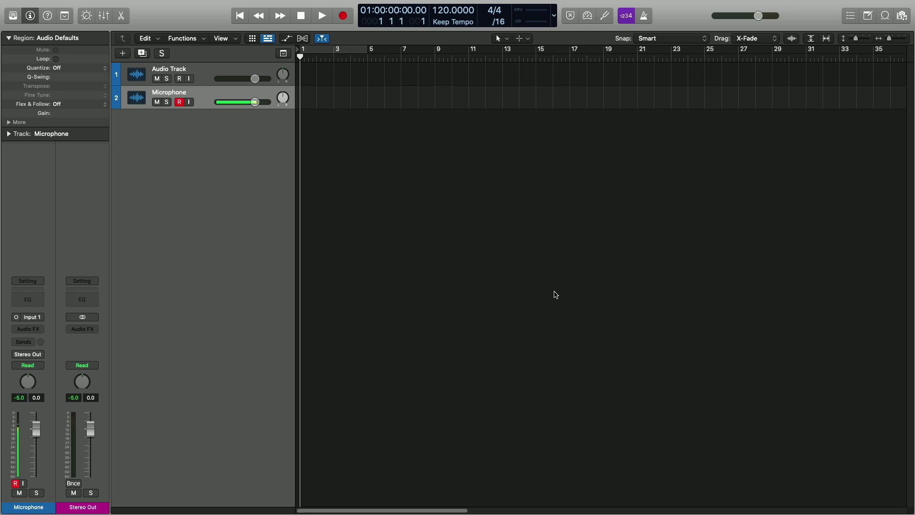
Play and stop the empty project, move the playhead to bar 27 and return it to the beginning
{"action": "left_click", "coordinate": [323, 17]}
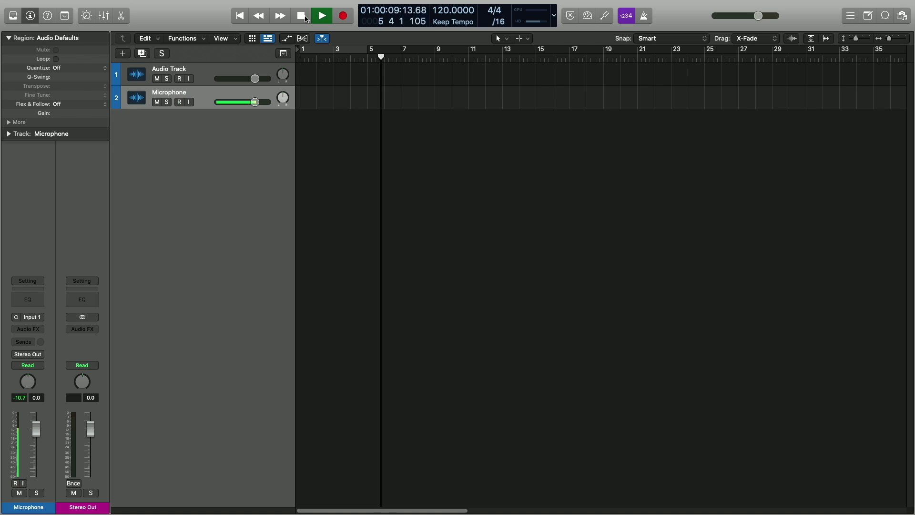
{"action": "left_click", "coordinate": [301, 16]}
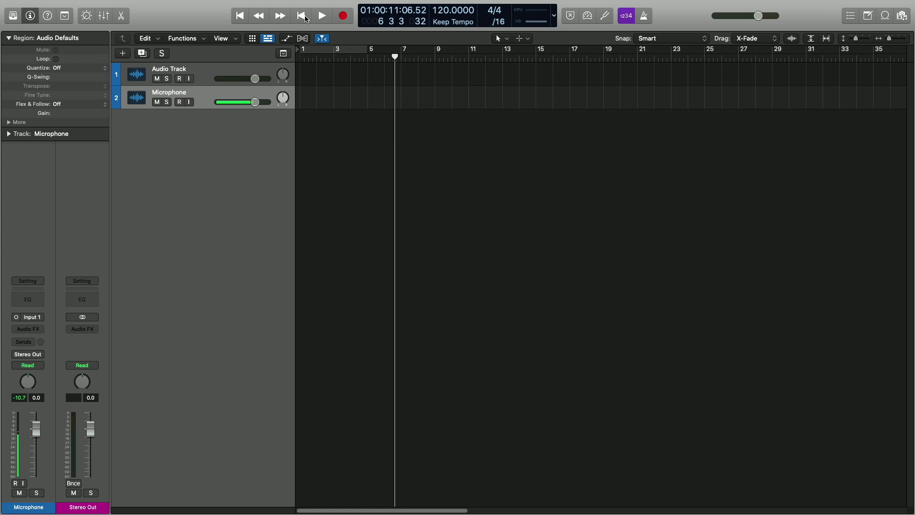
{"action": "left_click", "coordinate": [305, 17]}
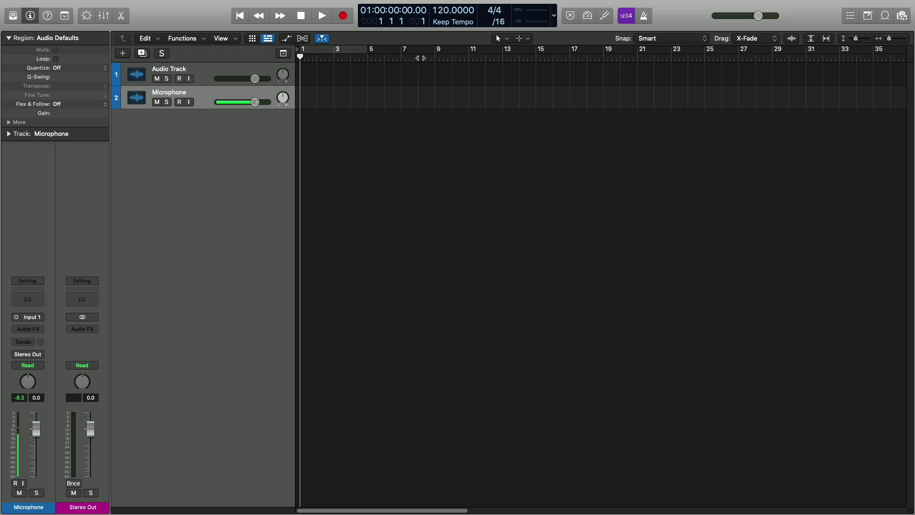
{"action": "left_click", "coordinate": [739, 60]}
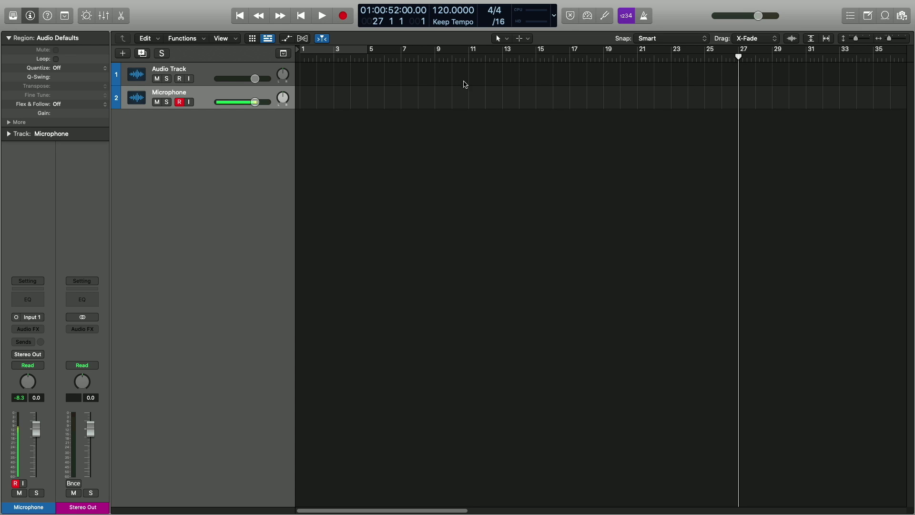
{"action": "left_click", "coordinate": [302, 16]}
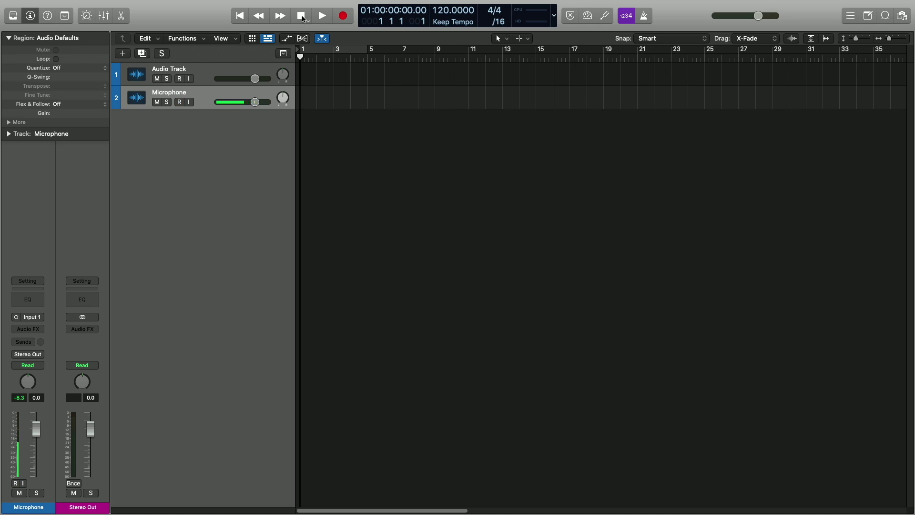
Turn on input monitoring for the Microphone track with record enable armed
{"action": "left_click", "coordinate": [179, 102]}
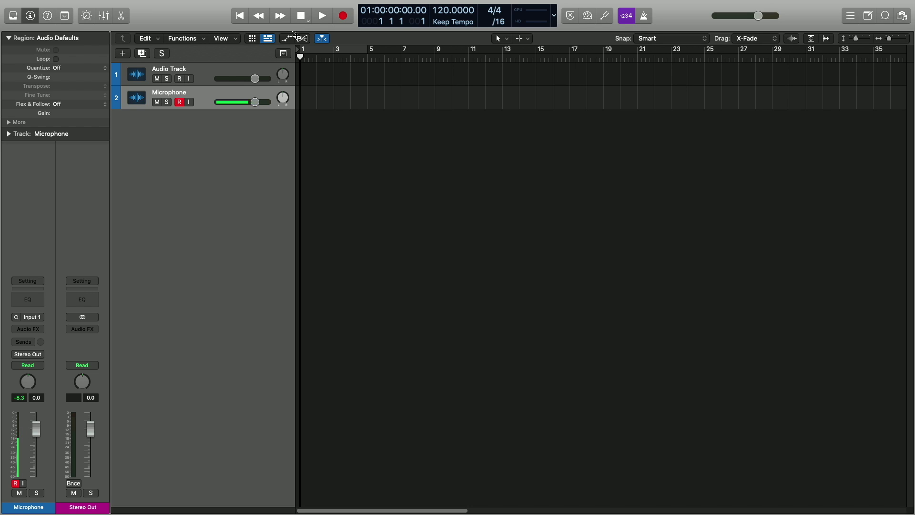
{"action": "left_click", "coordinate": [190, 102]}
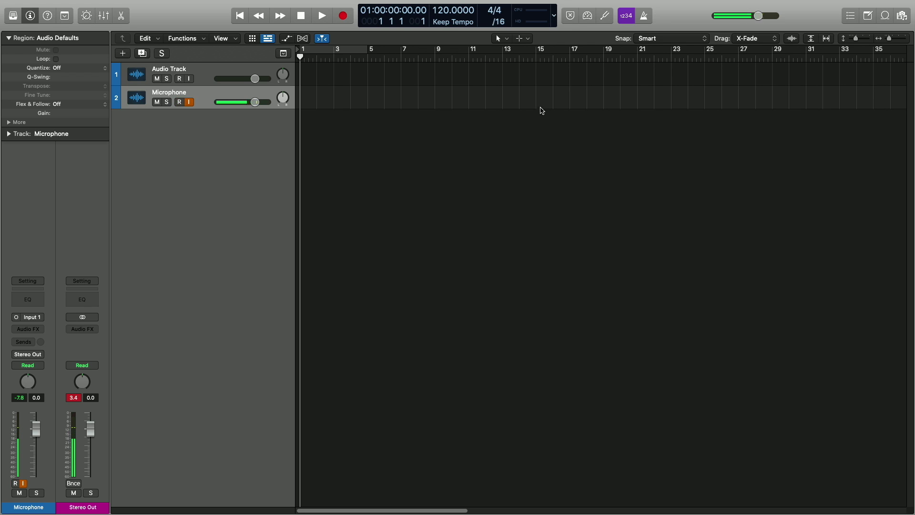
Set the count-in length to 1 Bar, and switch off both the count-in and the metronome click
{"action": "right_click", "coordinate": [632, 19]}
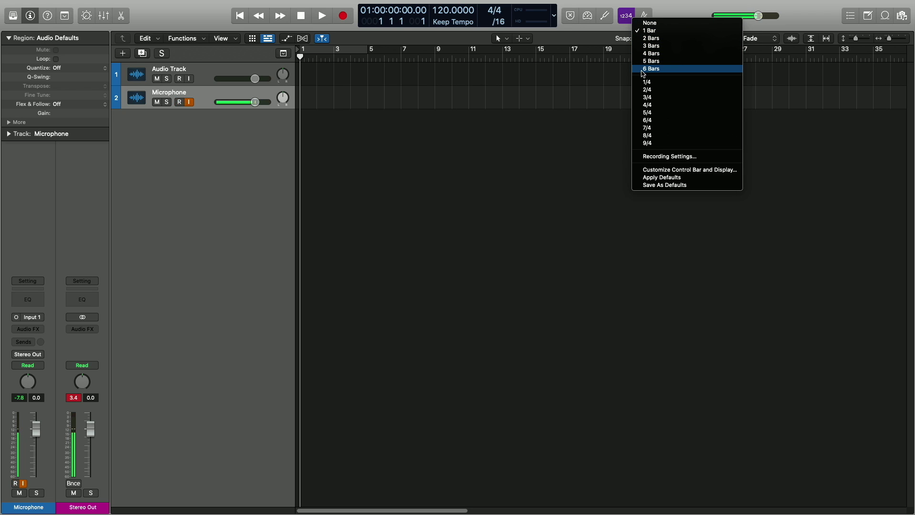
{"action": "left_click", "coordinate": [638, 30]}
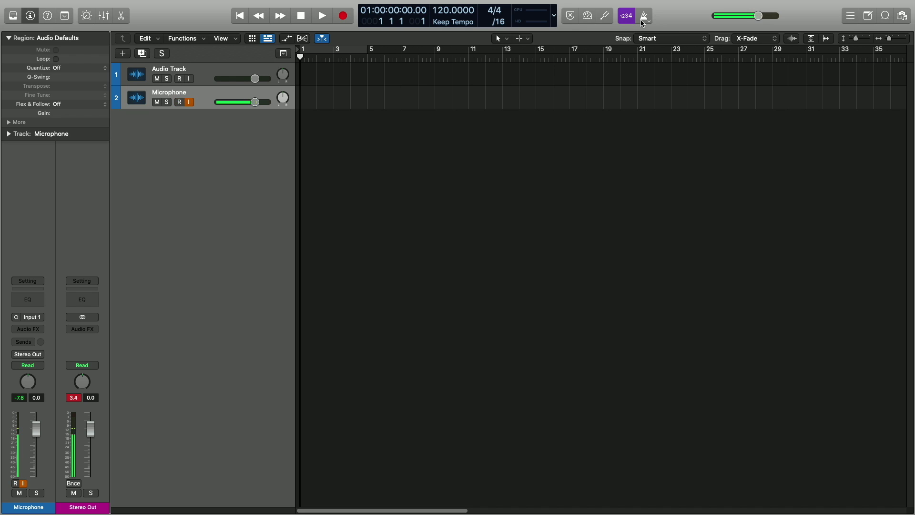
{"action": "left_click", "coordinate": [643, 22]}
{"action": "mouse_move", "coordinate": [443, 11]}
{"action": "left_mouse_down"}
{"action": "mouse_move", "coordinate": [443, 28]}
{"action": "mouse_move", "coordinate": [443, 1]}
{"action": "mouse_move", "coordinate": [443, 11]}
{"action": "left_mouse_up"}
{"action": "left_click", "coordinate": [630, 19]}
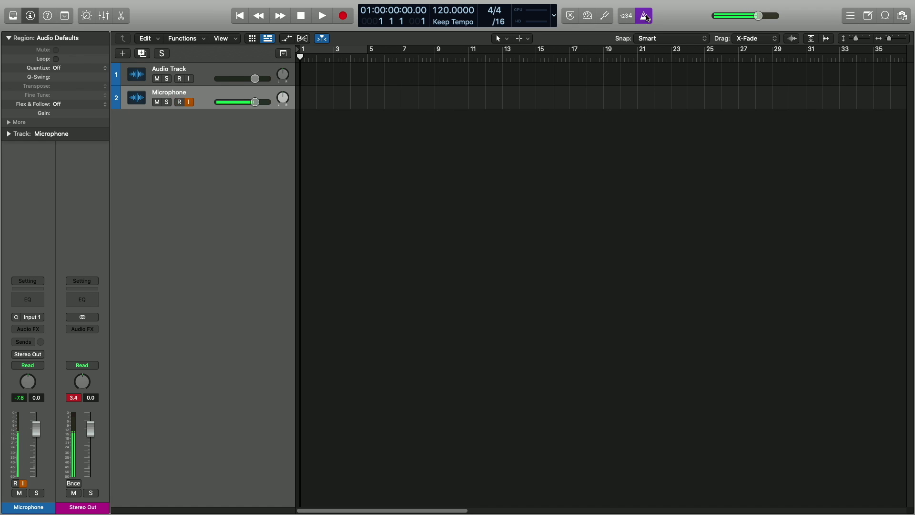
{"action": "left_click", "coordinate": [645, 17]}
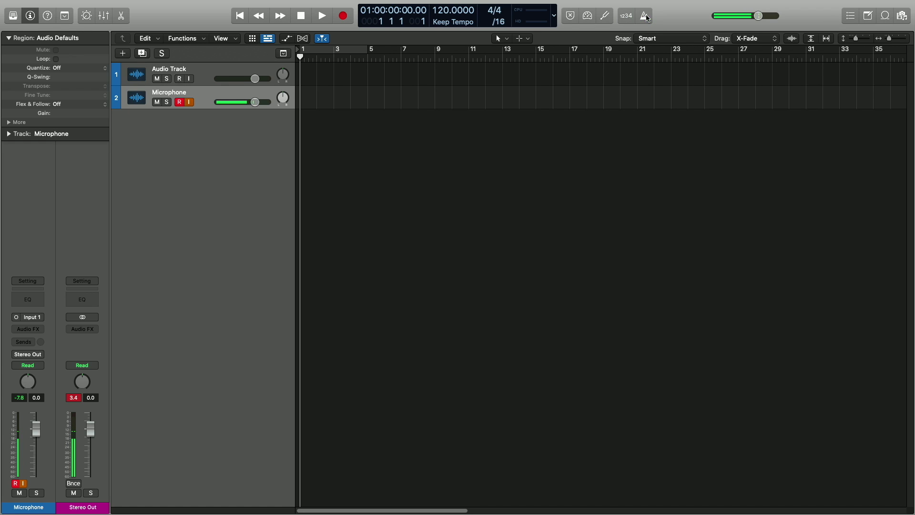
Record a take of about five bars on the Microphone track, stop and return the playhead to the beginning
{"action": "left_click", "coordinate": [343, 17]}
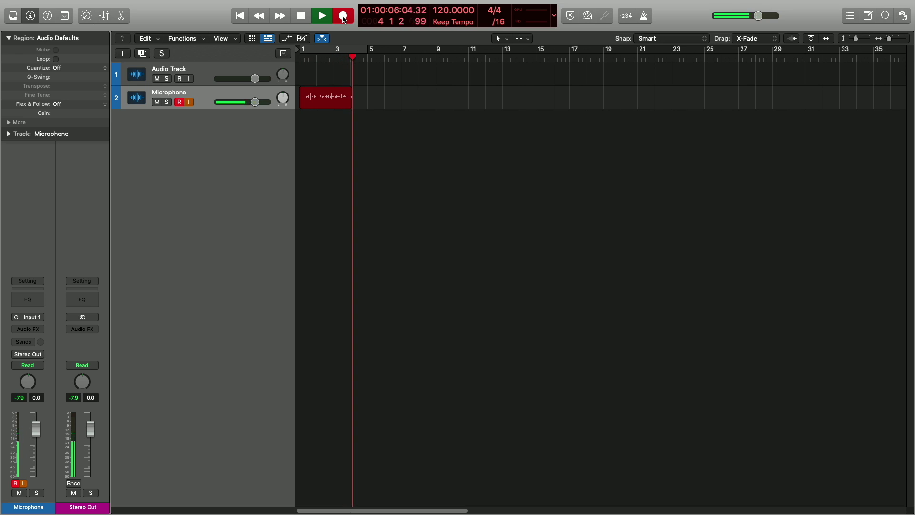
{"action": "left_click", "coordinate": [301, 20]}
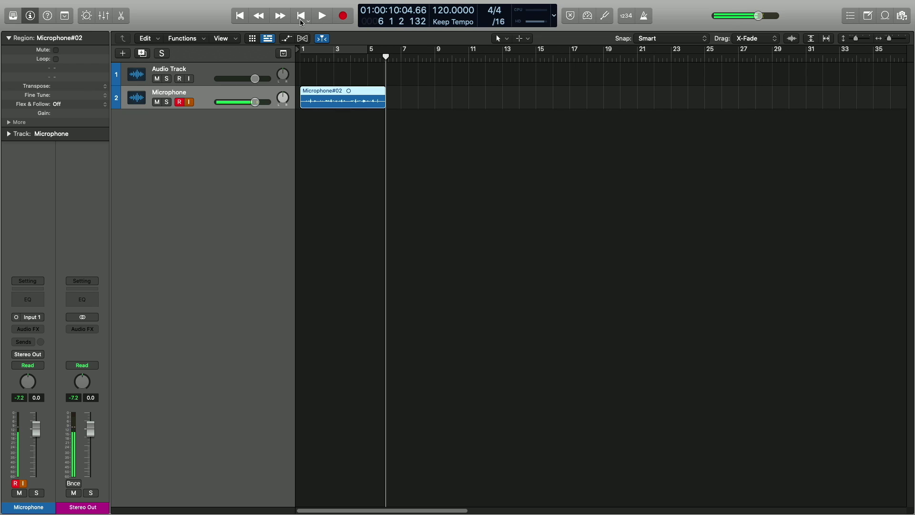
{"action": "left_click", "coordinate": [301, 20]}
Try moving the recorded region further along the timeline and undo the move
{"action": "left_click_drag", "start_coordinate": [340, 105], "coordinate": [497, 81]}
{"action": "key", "text": "super+z"}
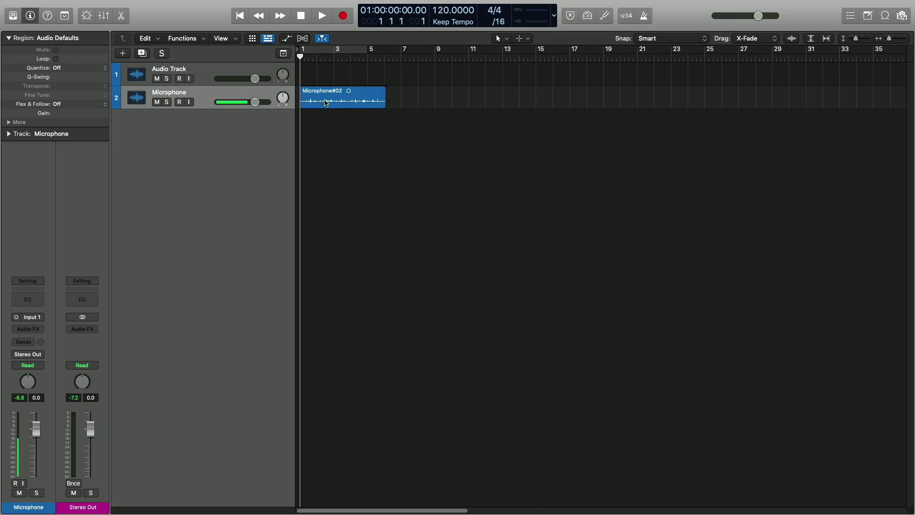
Open the recorded region in the audio track editor and split it at bar 1, beat 2, before the speech starts
{"action": "double_click", "coordinate": [363, 98]}
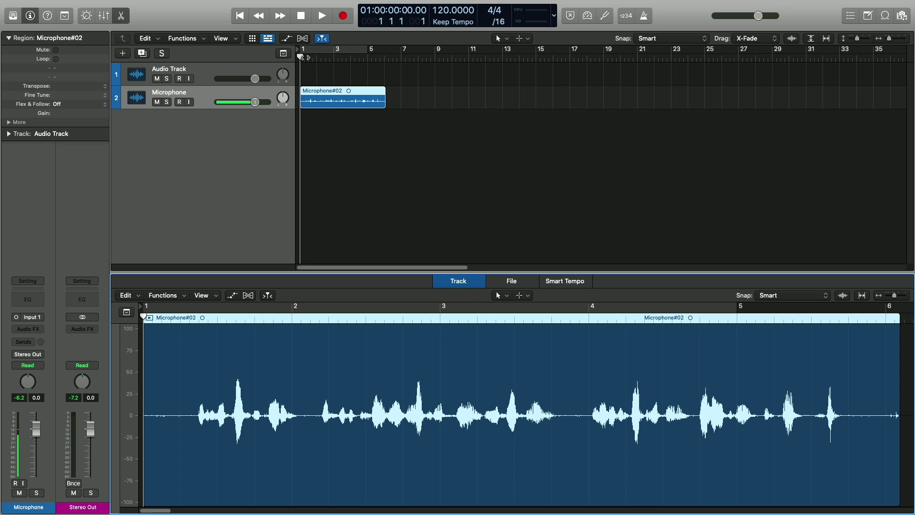
{"action": "left_click_drag", "start_coordinate": [305, 58], "coordinate": [306, 58]}
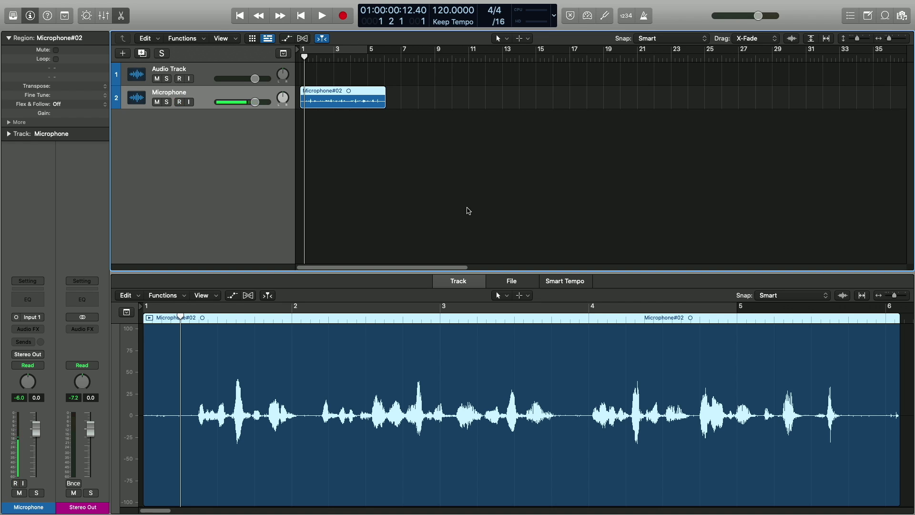
{"action": "key", "text": "ctrl+r"}
{"action": "key", "text": "super+t"}
Split the recorded region at bar 5, beat 4 and delete the silent piece after the cut
{"action": "left_click_drag", "start_coordinate": [305, 57], "coordinate": [379, 57]}
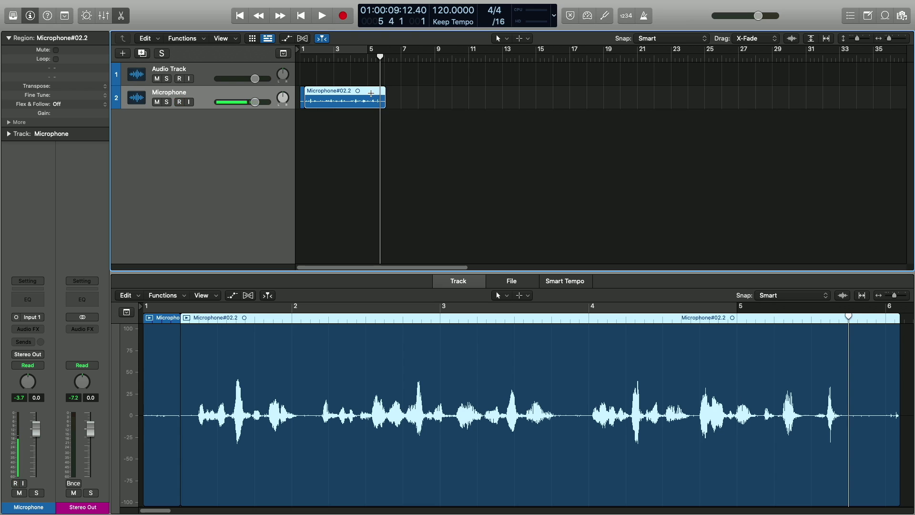
{"action": "key", "text": "super+t"}
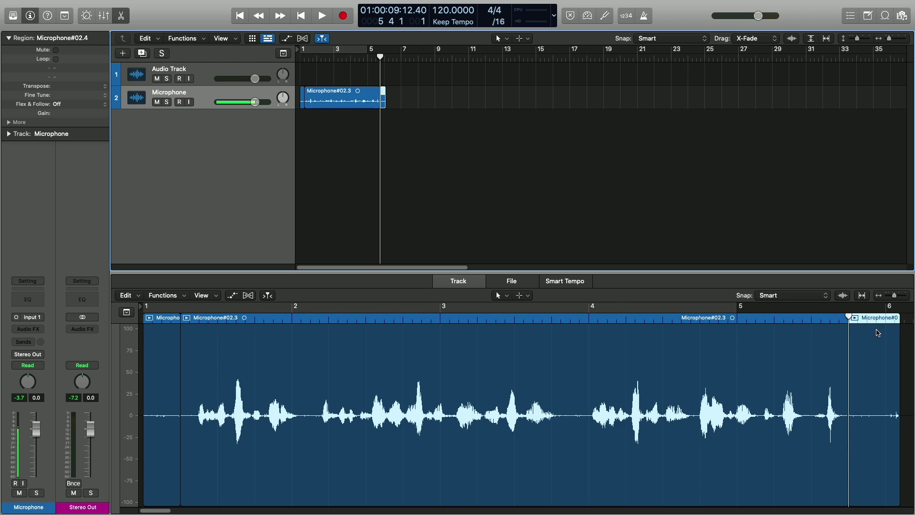
{"action": "key", "text": "Delete"}
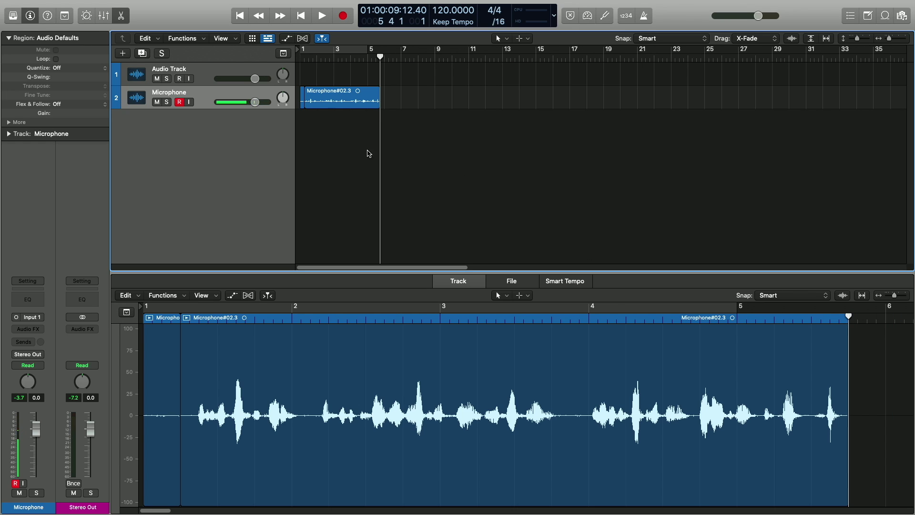
Delete the short silent piece before the cut at the start of the Microphone track
{"action": "left_click", "coordinate": [303, 98]}
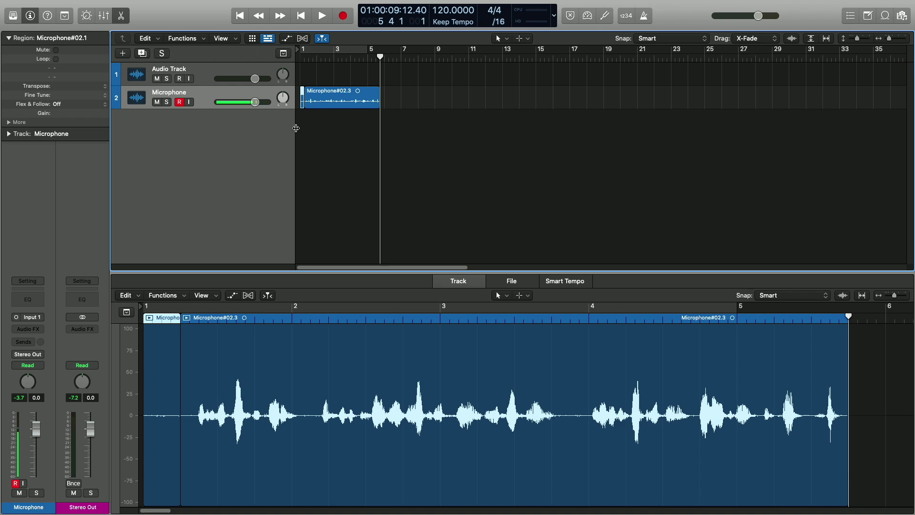
{"action": "key", "text": "Delete"}
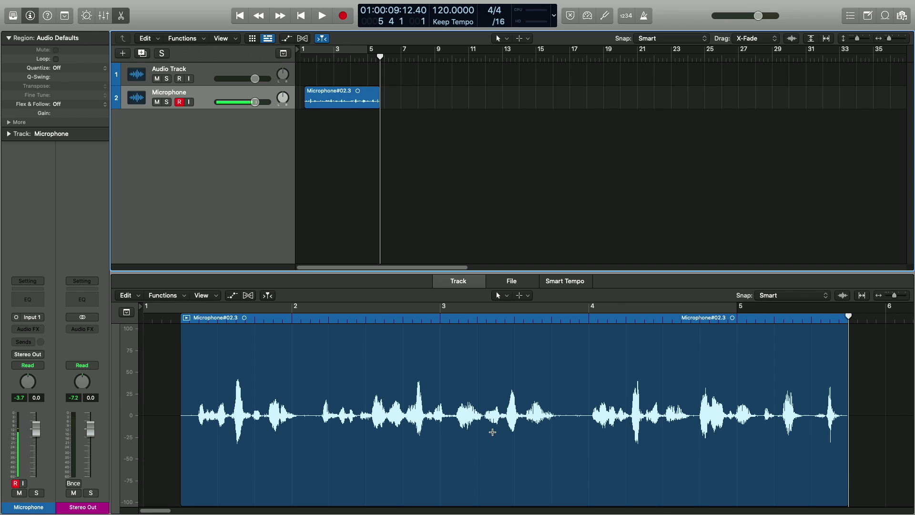
Apply the Narration Vocal voice patch to the Microphone track after trying Natural Vocal, and return the playhead to the beginning
{"action": "key", "text": "alt+shift+r"}
{"action": "left_click", "coordinate": [14, 17]}
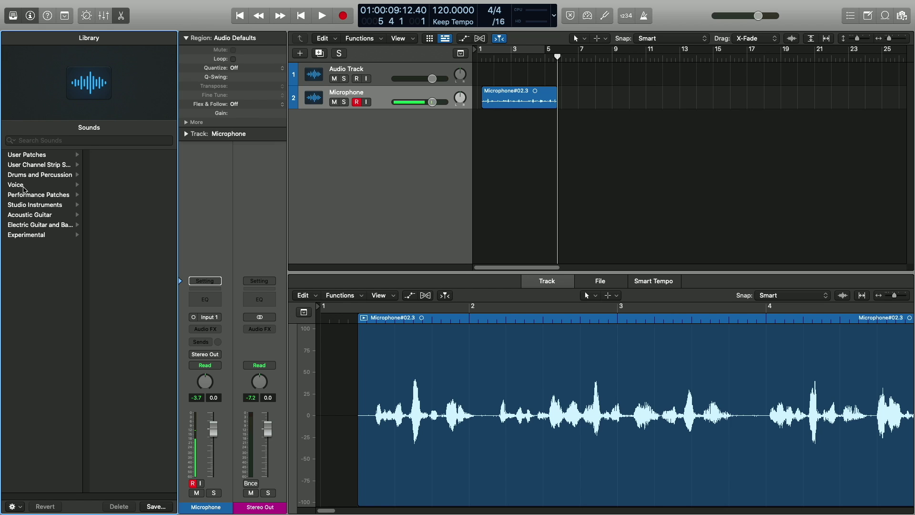
{"action": "left_click", "coordinate": [34, 185]}
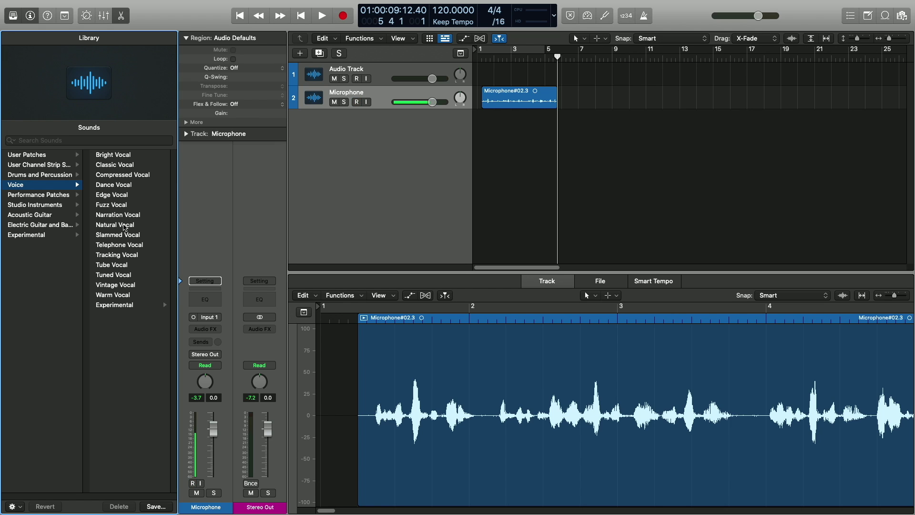
{"action": "left_click", "coordinate": [125, 223]}
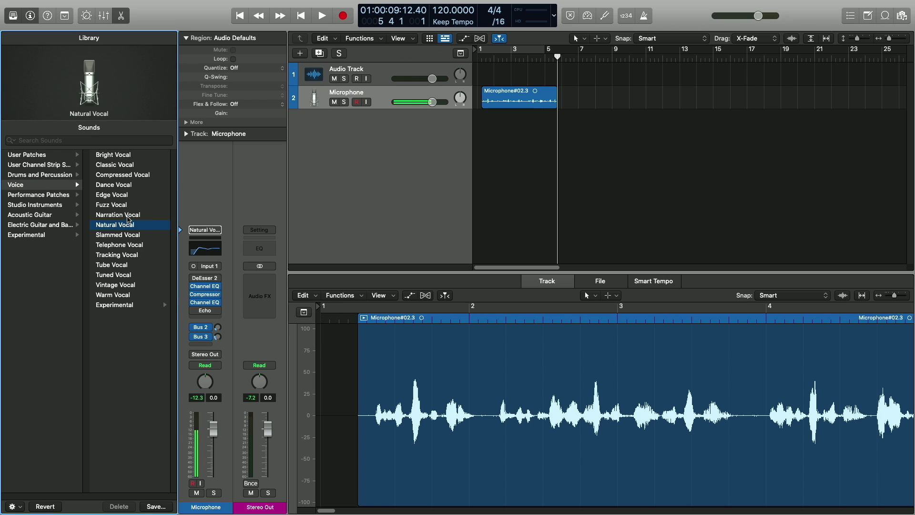
{"action": "left_click", "coordinate": [127, 216]}
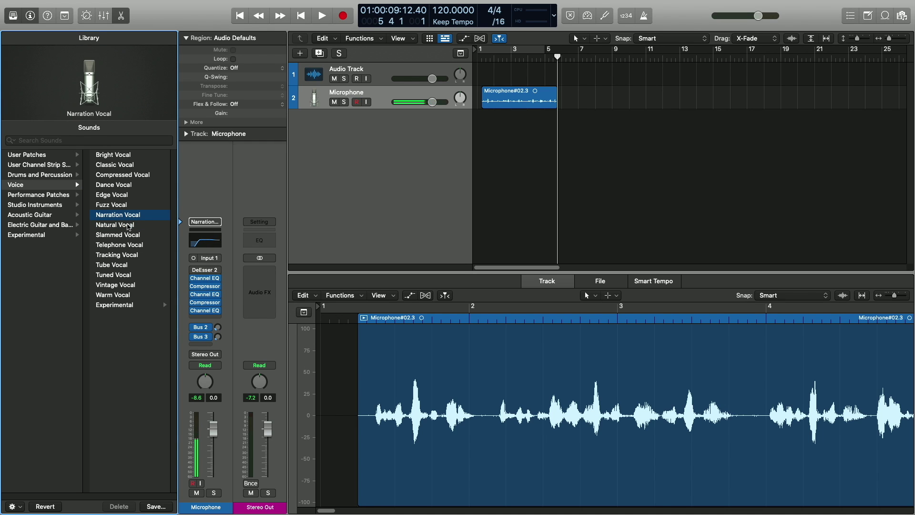
{"action": "key", "text": "y"}
{"action": "left_click", "coordinate": [301, 15]}
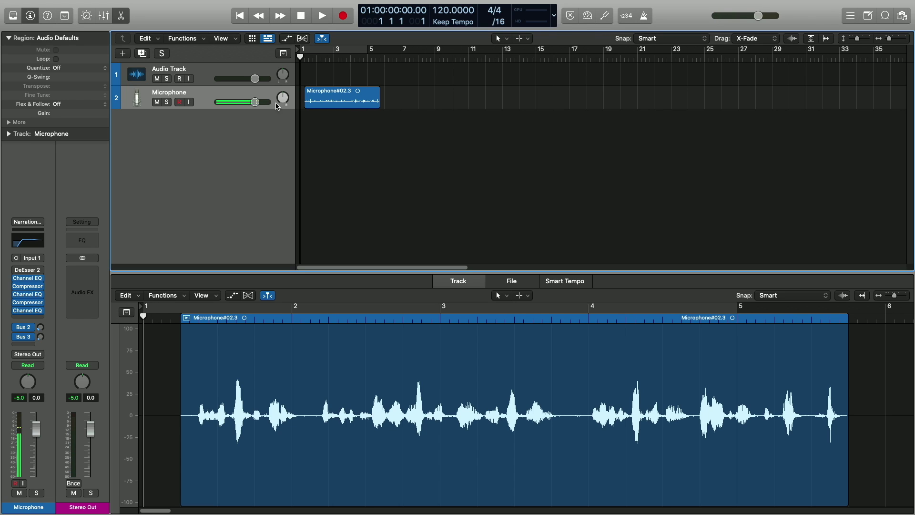
Try bouncing the project as an MP3 as far as choosing where to save it, and cancel the bounce
{"action": "left_click", "coordinate": [74, 483]}
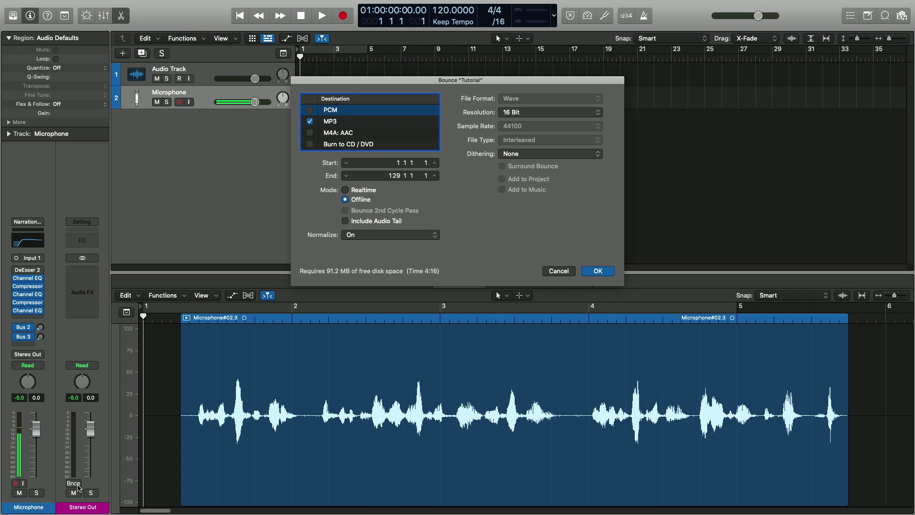
{"action": "left_click", "coordinate": [362, 125]}
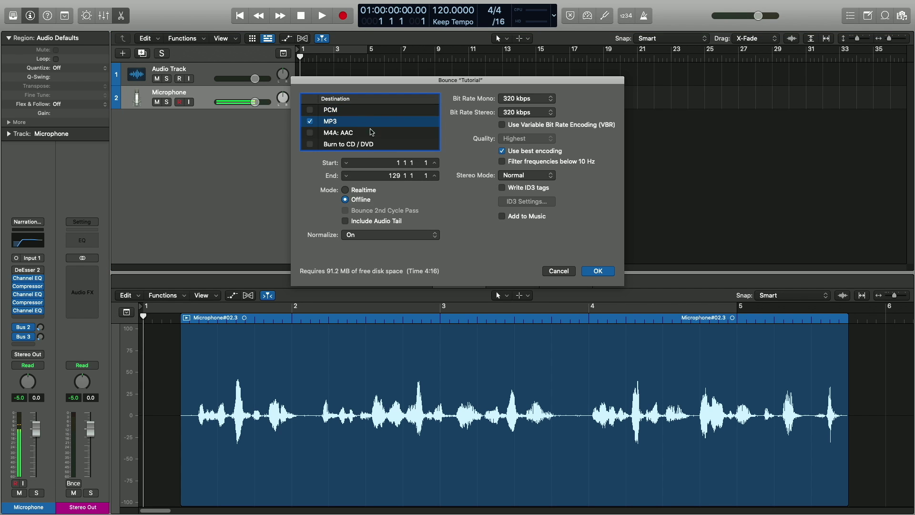
{"action": "left_click", "coordinate": [597, 270]}
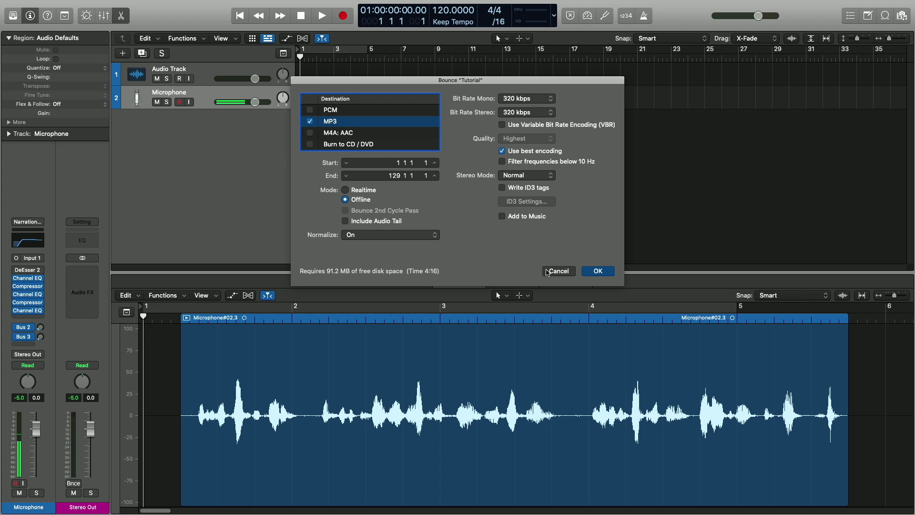
{"action": "left_click", "coordinate": [599, 269]}
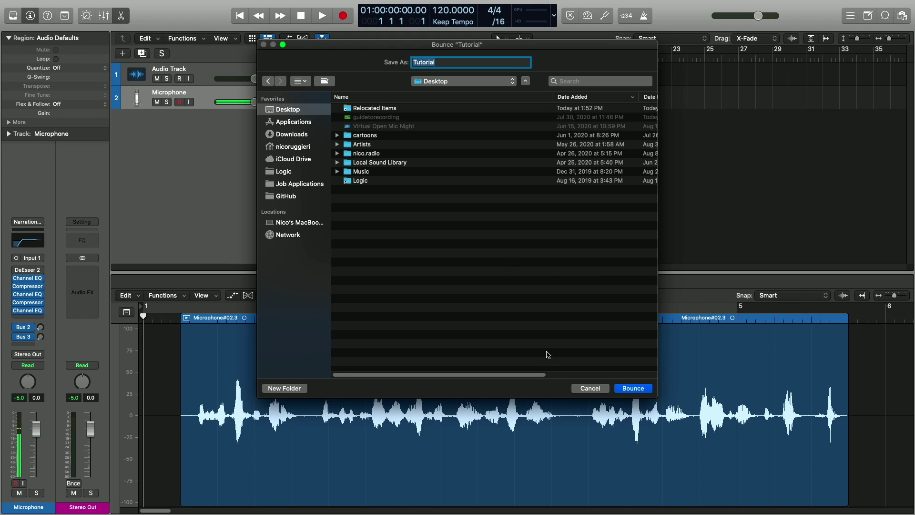
{"action": "left_click", "coordinate": [589, 388]}
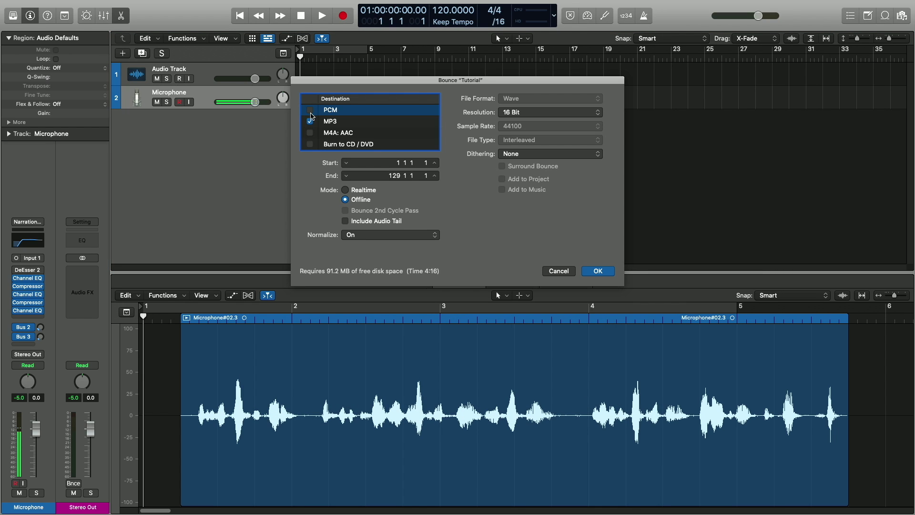
Set the bounce destination to PCM instead of MP3 and open the file format choices
{"action": "left_click", "coordinate": [310, 110]}
{"action": "left_click", "coordinate": [309, 123]}
{"action": "left_click", "coordinate": [374, 111]}
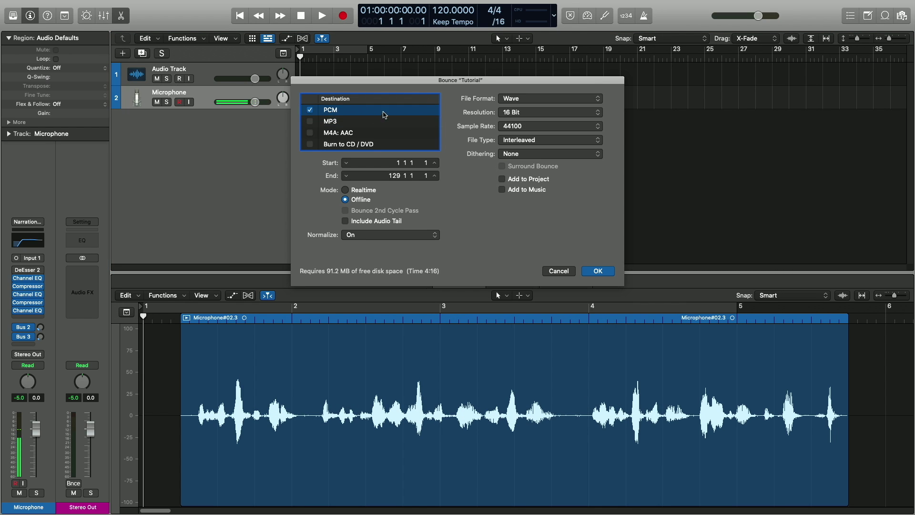
{"action": "left_click", "coordinate": [526, 99]}
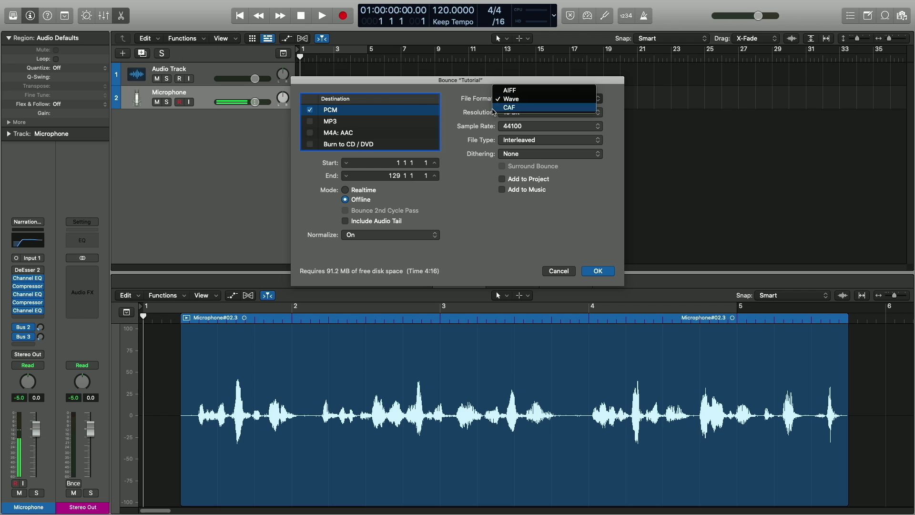